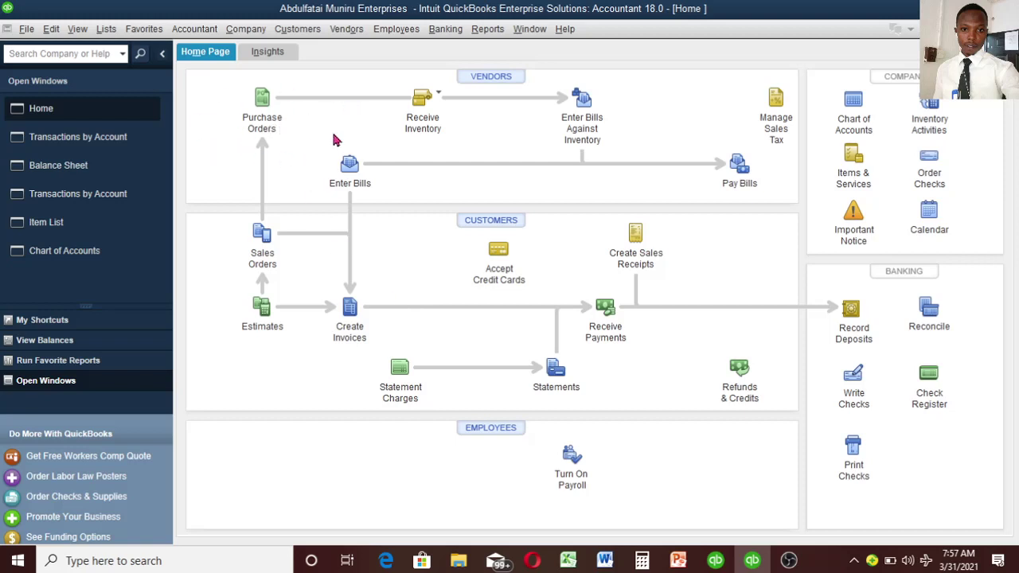
Start receiving inventory with a bill and choose Oshiki as the vendor.
click(438, 94)
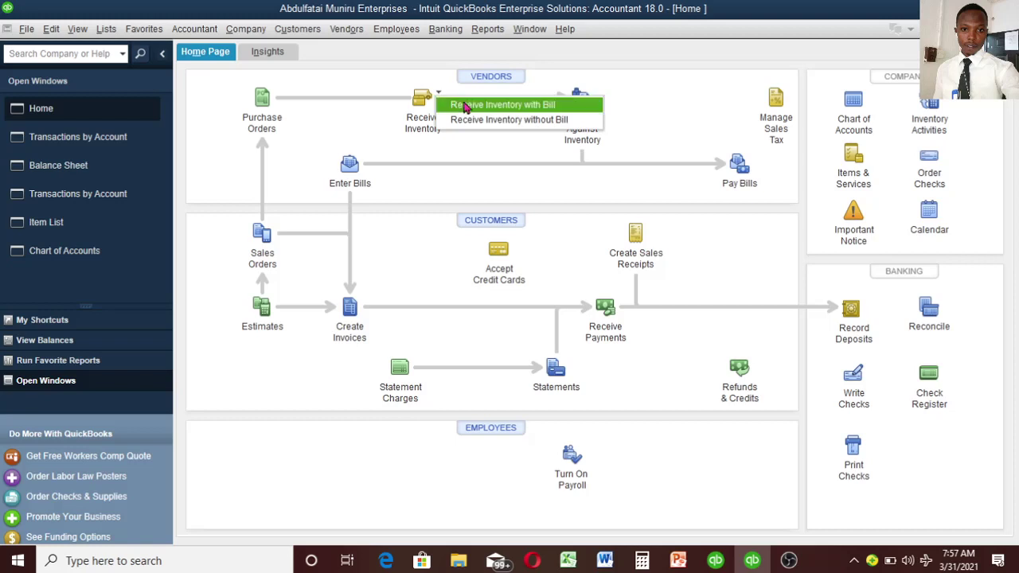
click(465, 104)
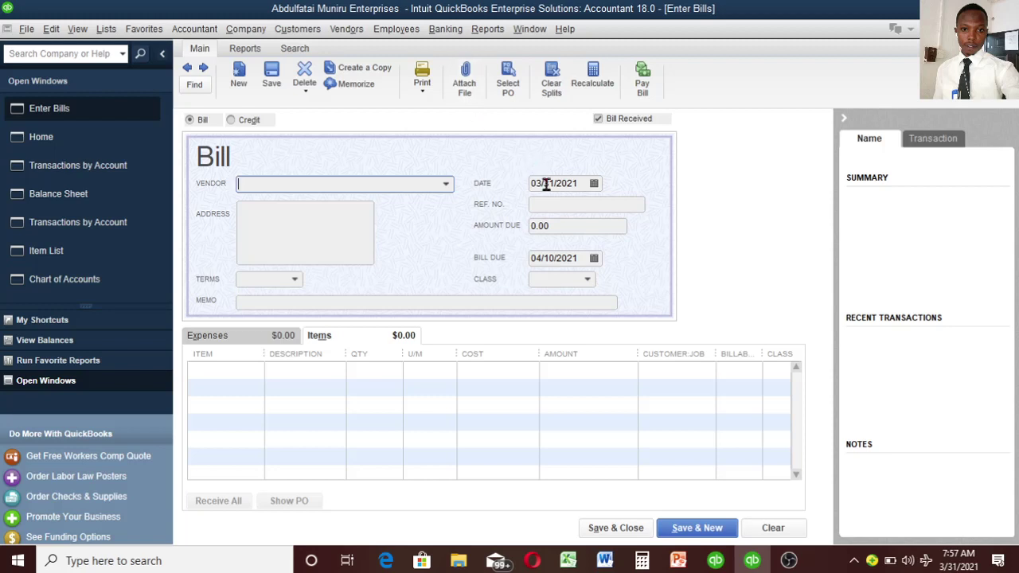
click(446, 185)
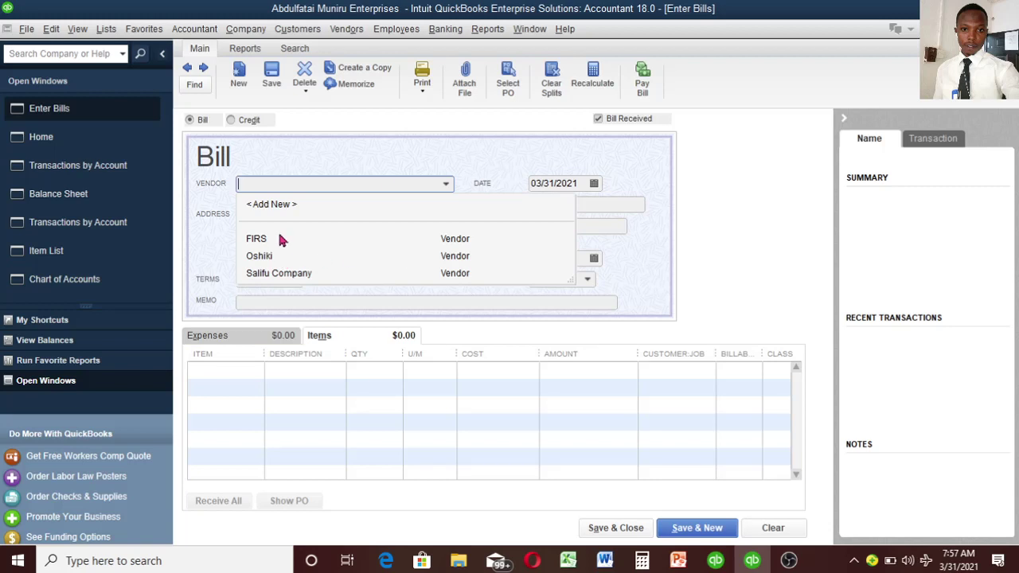
click(254, 256)
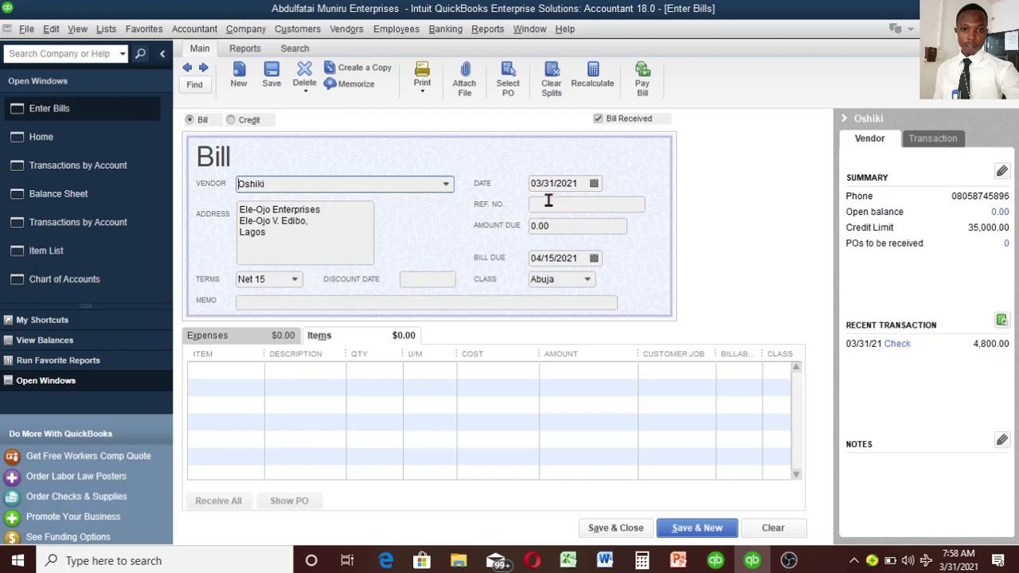
Set the bill's payment terms to 2% 10 Net 30.
click(295, 281)
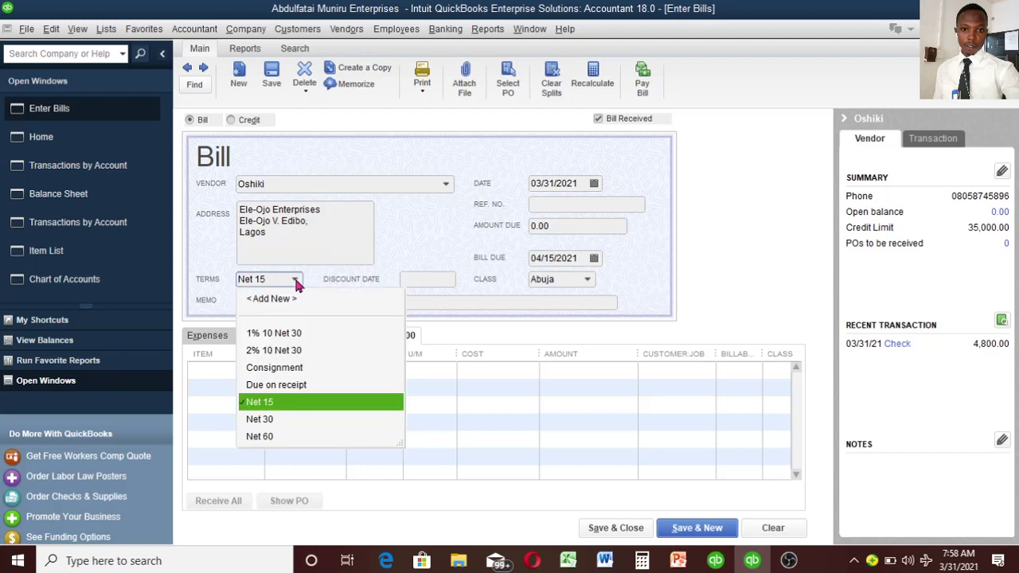
click(280, 351)
click(281, 358)
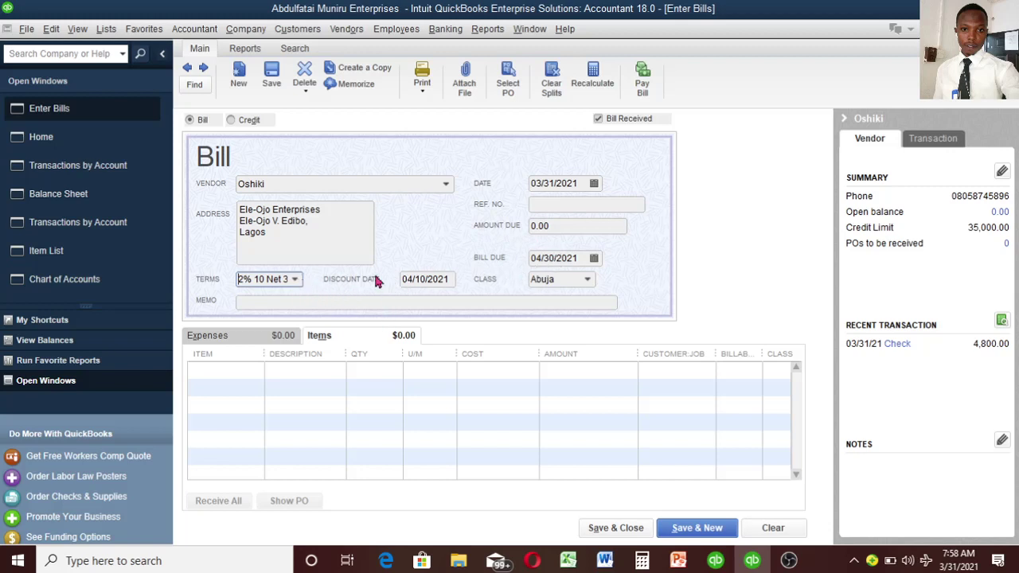
click(295, 282)
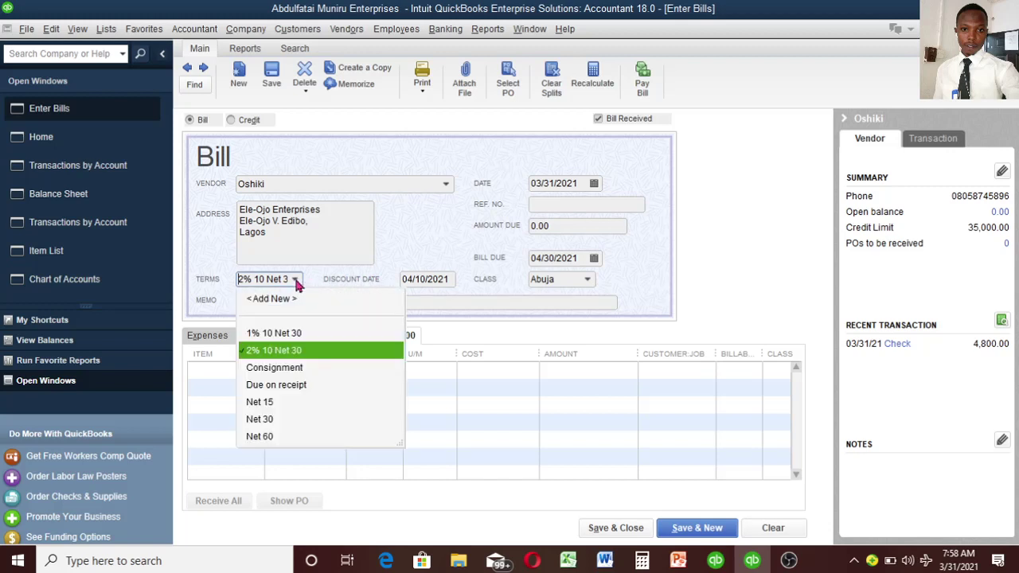
click(296, 283)
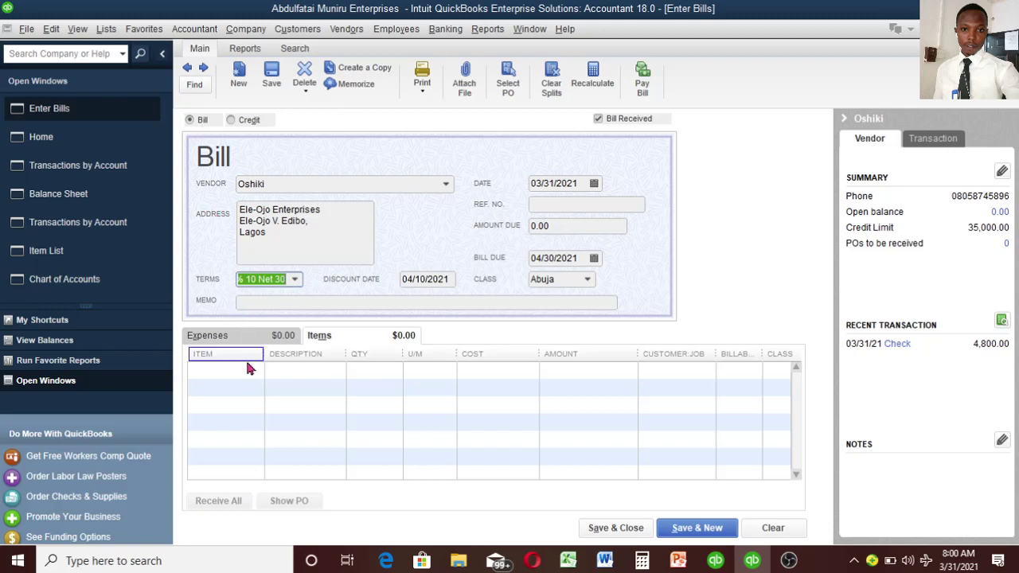
Add the Diamond inventory item to the bill's first item line with a quantity of 15.
click(228, 371)
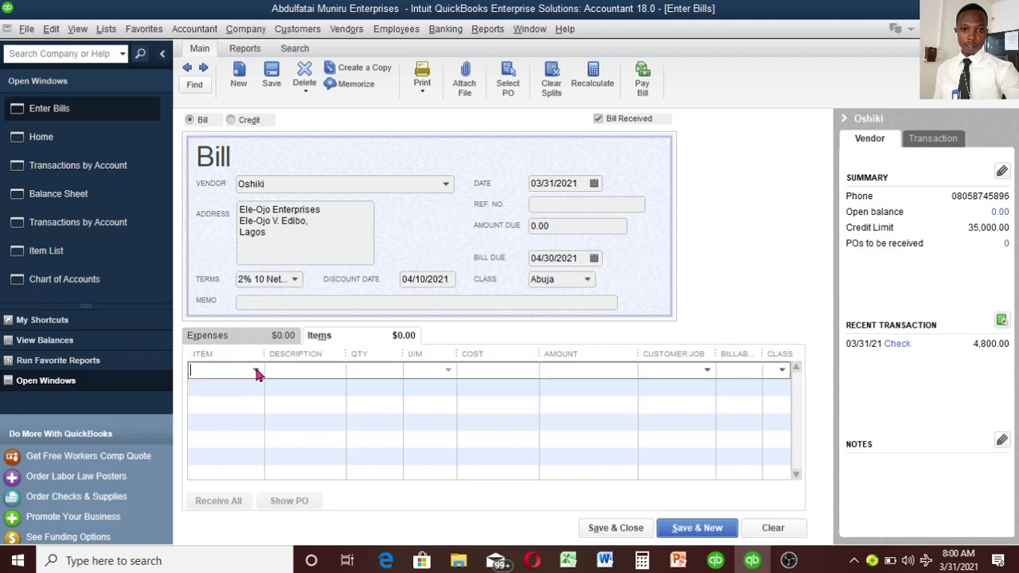
click(255, 371)
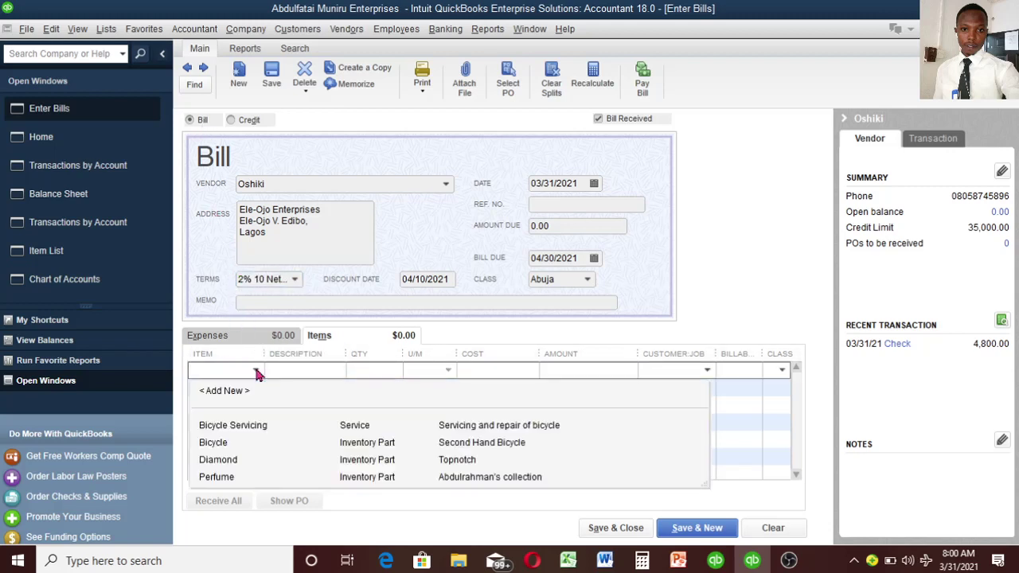
click(235, 461)
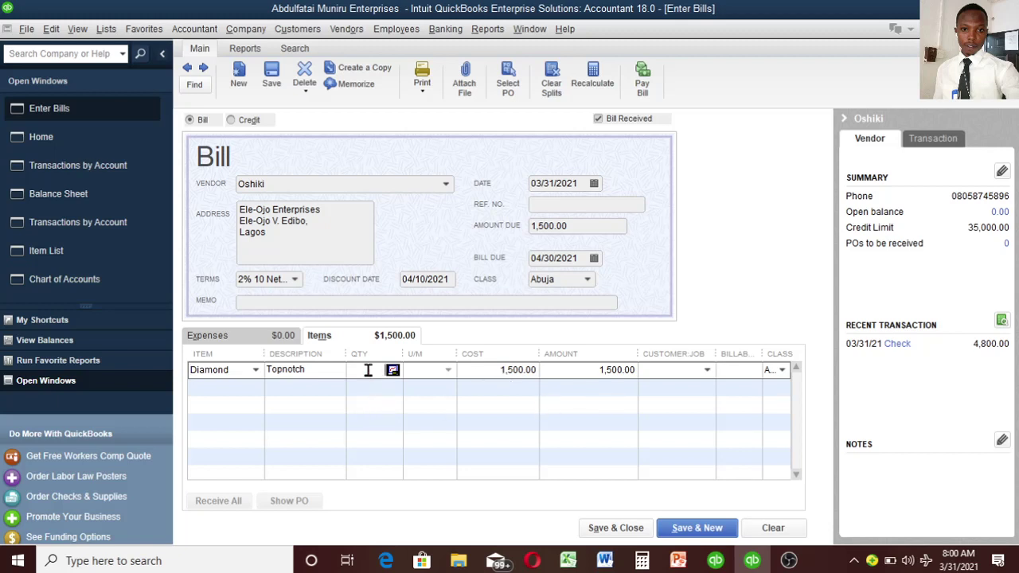
text(1)
click(482, 368)
click(373, 369)
key(BackSpace)
text(15)
click(483, 371)
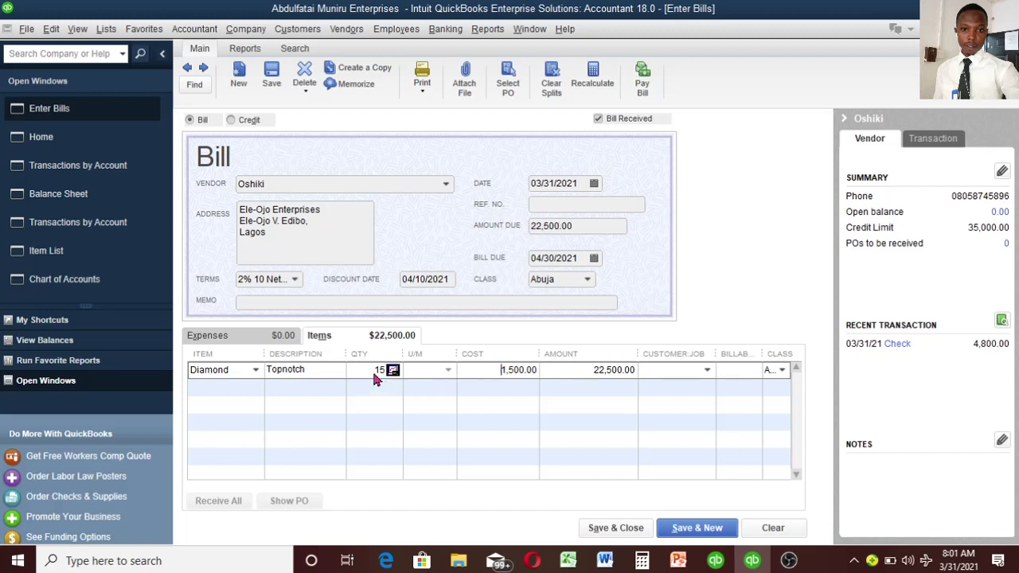
Set the Diamond line's quantity to 25.
click(370, 371)
key(Delete)
text(2)
click(514, 384)
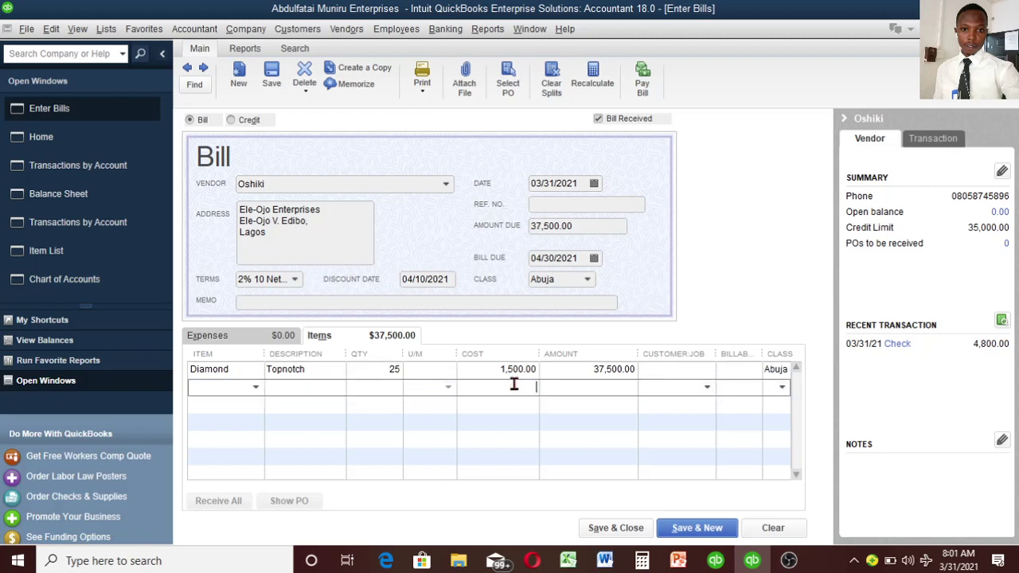
click(571, 367)
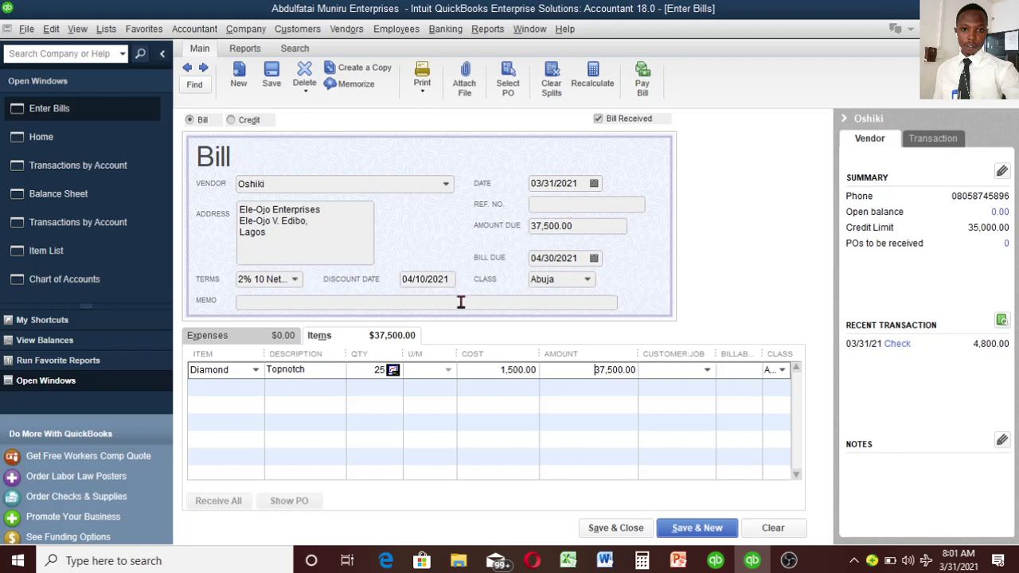
Save and close the bill, accepting the exceeded credit limit and making the vendor's new terms permanent.
click(627, 529)
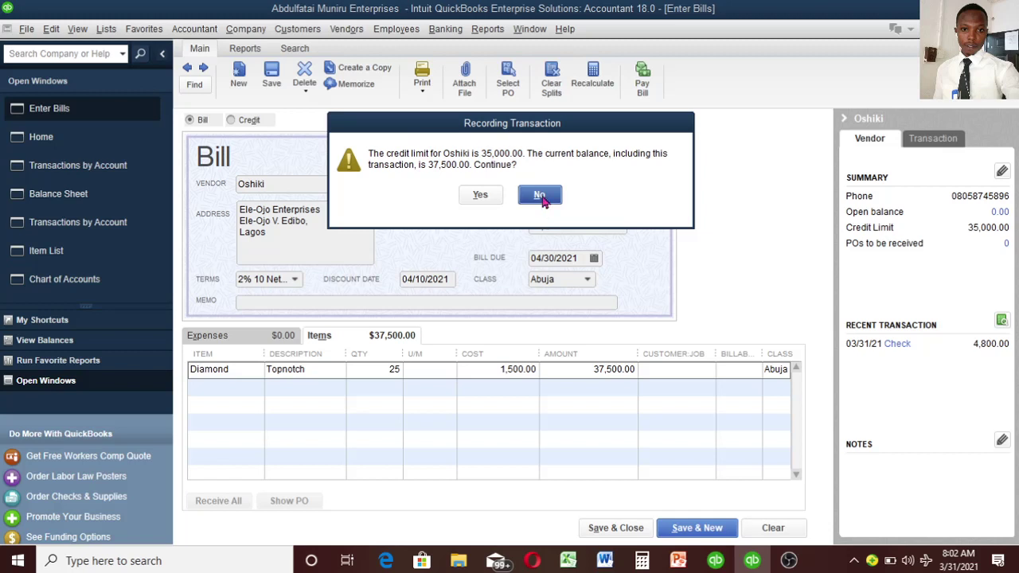
click(478, 196)
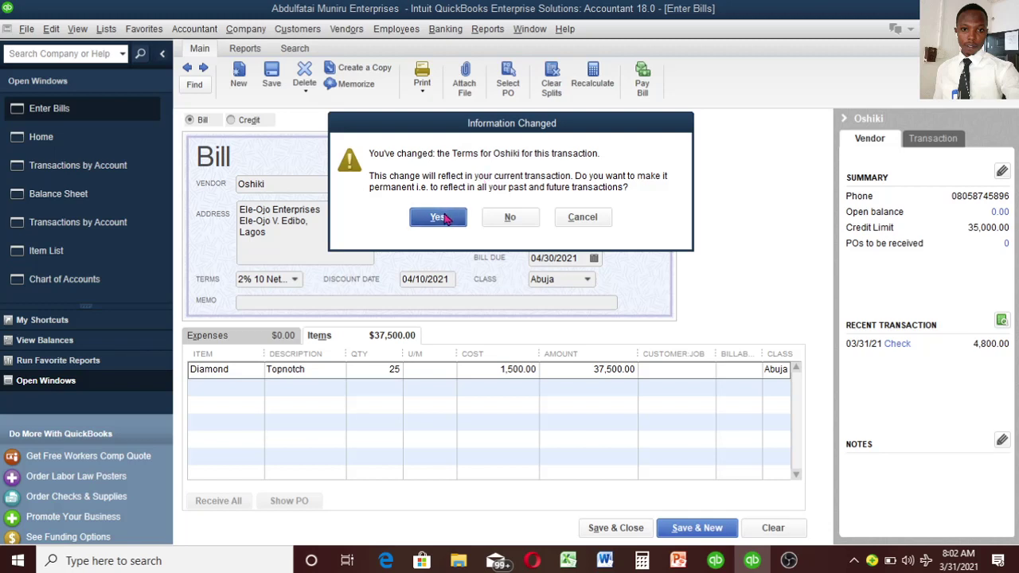
click(444, 215)
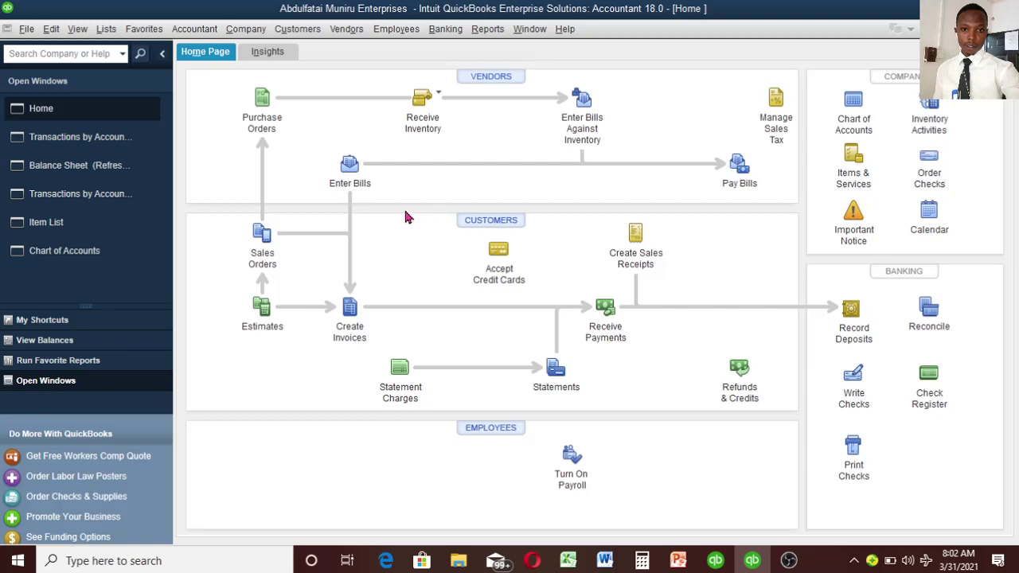
Reopen the inventory bill form and browse the earlier bills to check their reference numbers, ending on the Oshiki bill.
click(440, 95)
click(458, 104)
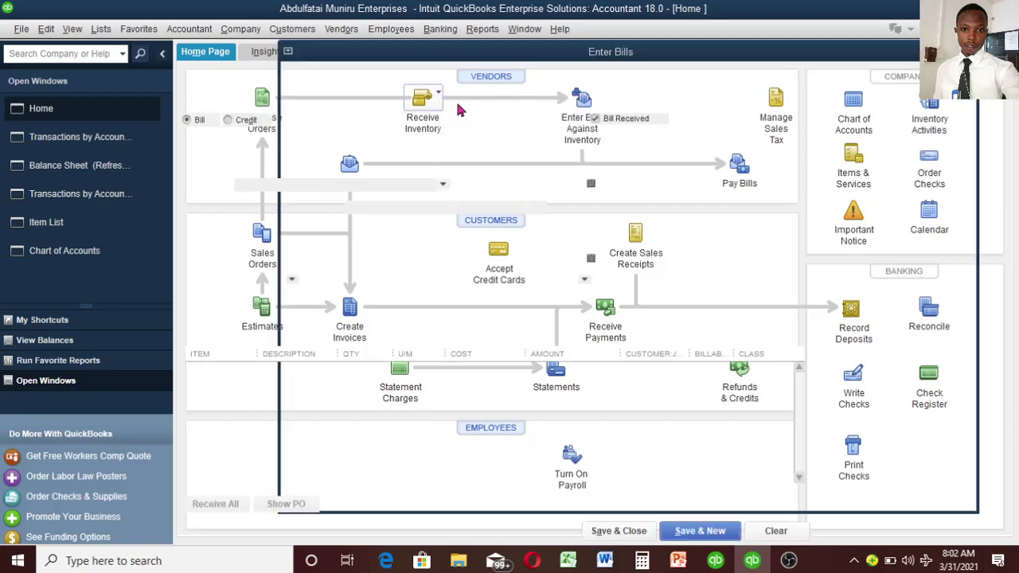
key(Escape)
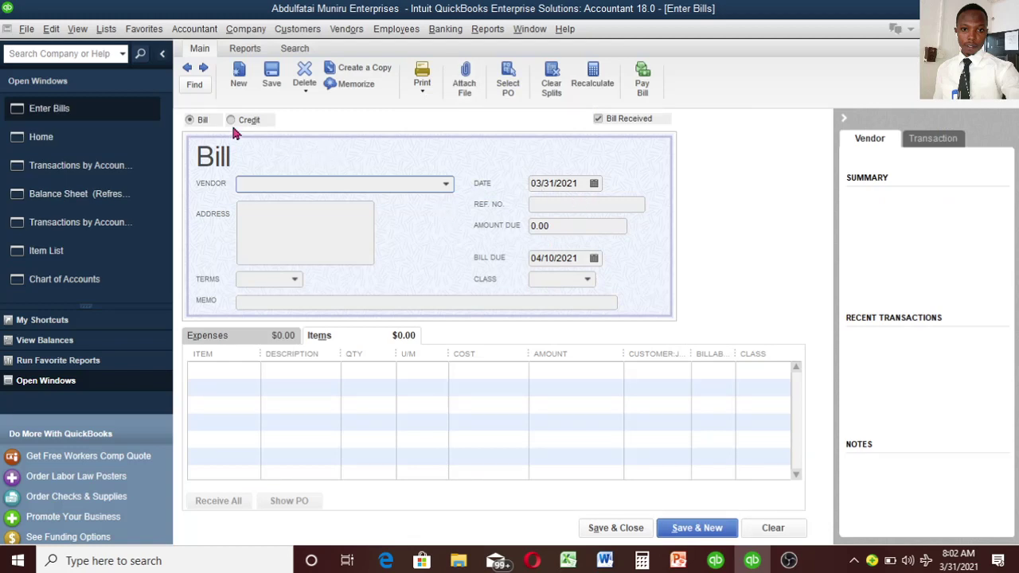
click(187, 69)
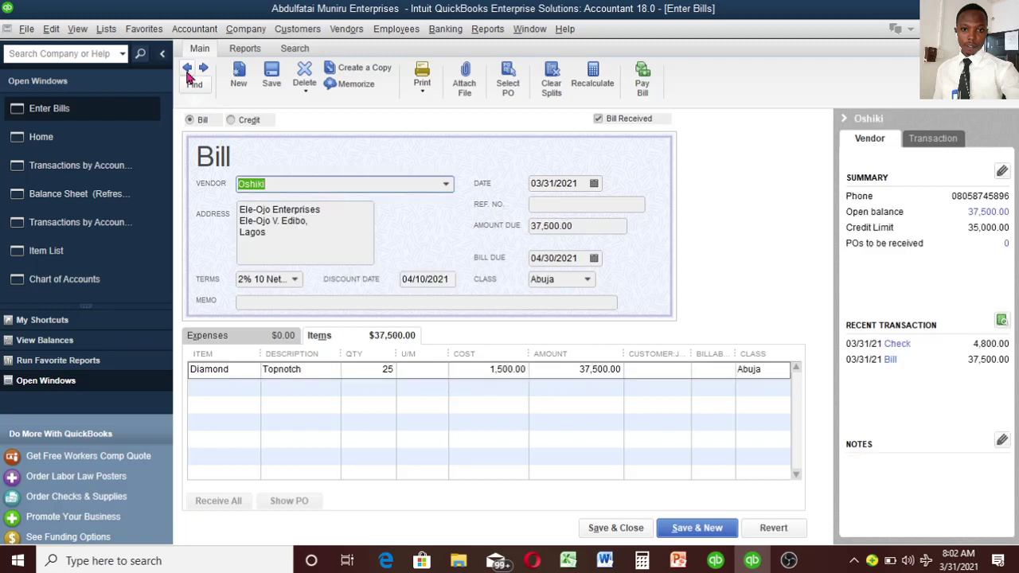
click(187, 70)
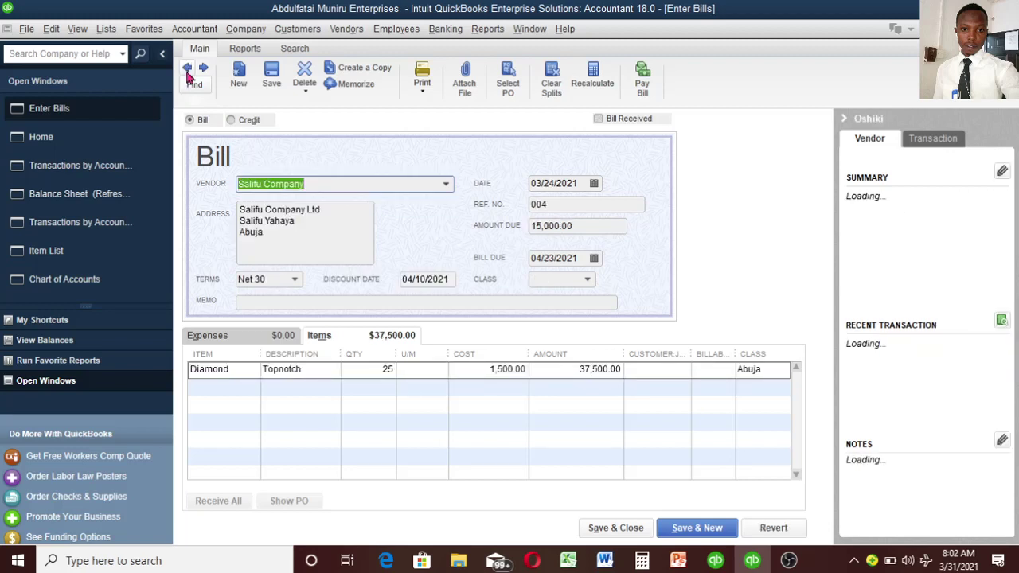
click(187, 70)
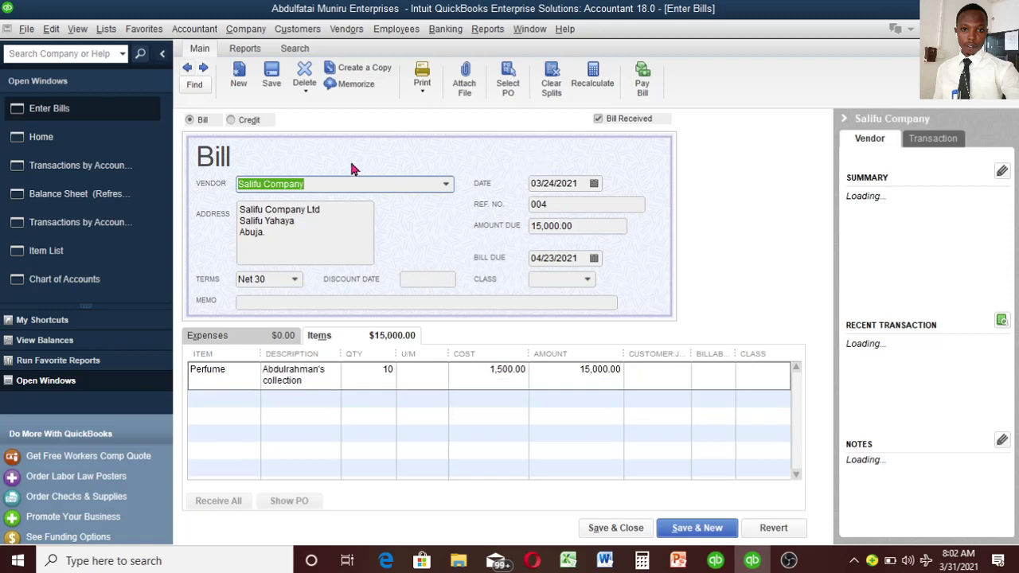
click(188, 70)
click(188, 70)
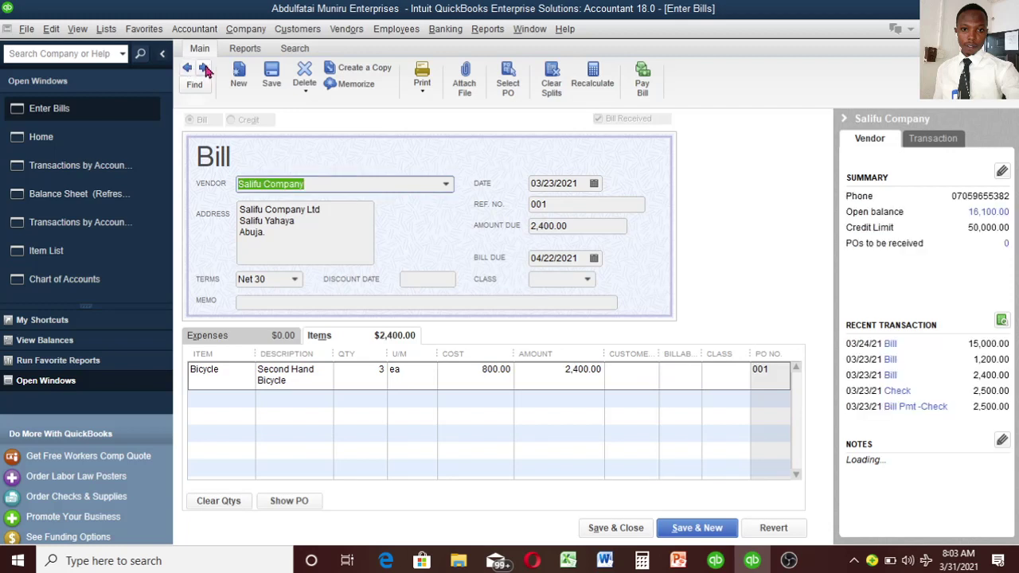
click(204, 68)
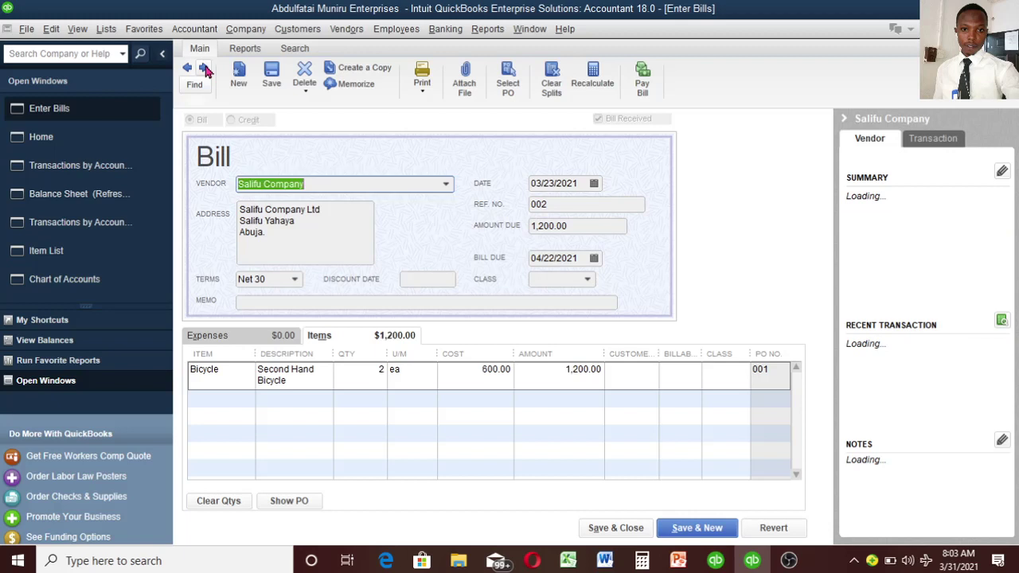
click(204, 69)
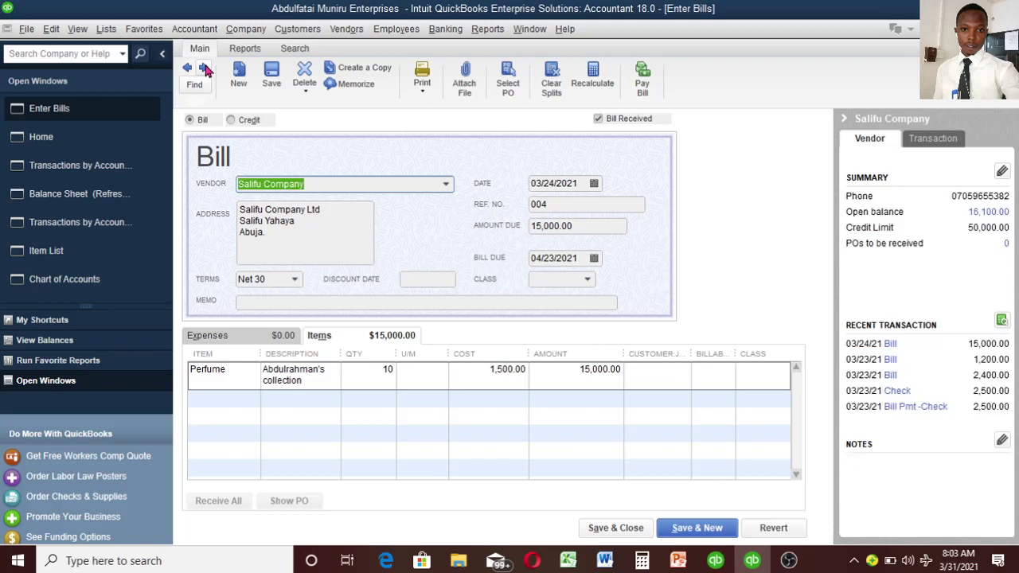
click(205, 68)
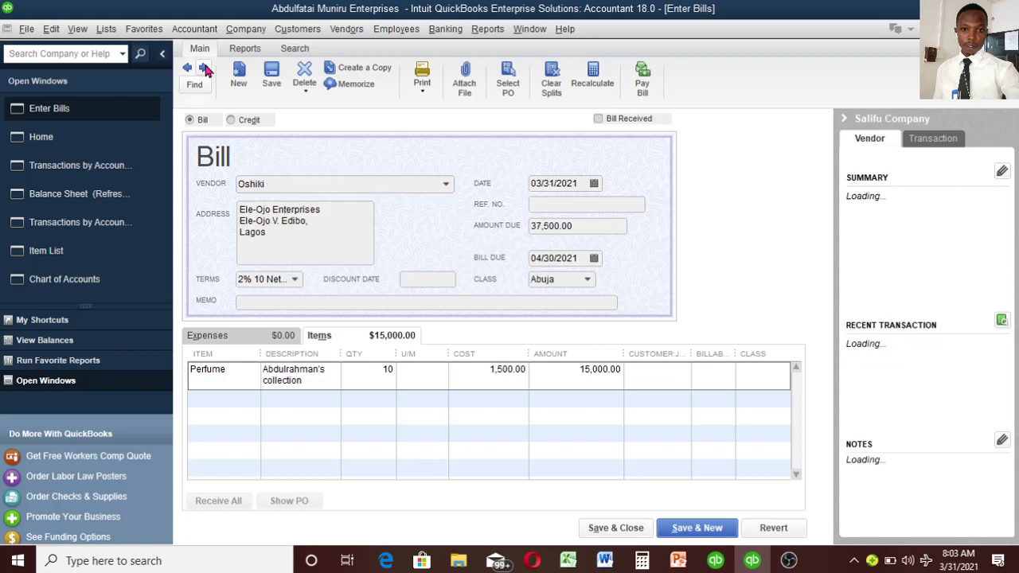
Set the Oshiki bill's reference number to 005, then save and close it, accepting the changes and the exceeded credit limit.
click(582, 204)
text(005)
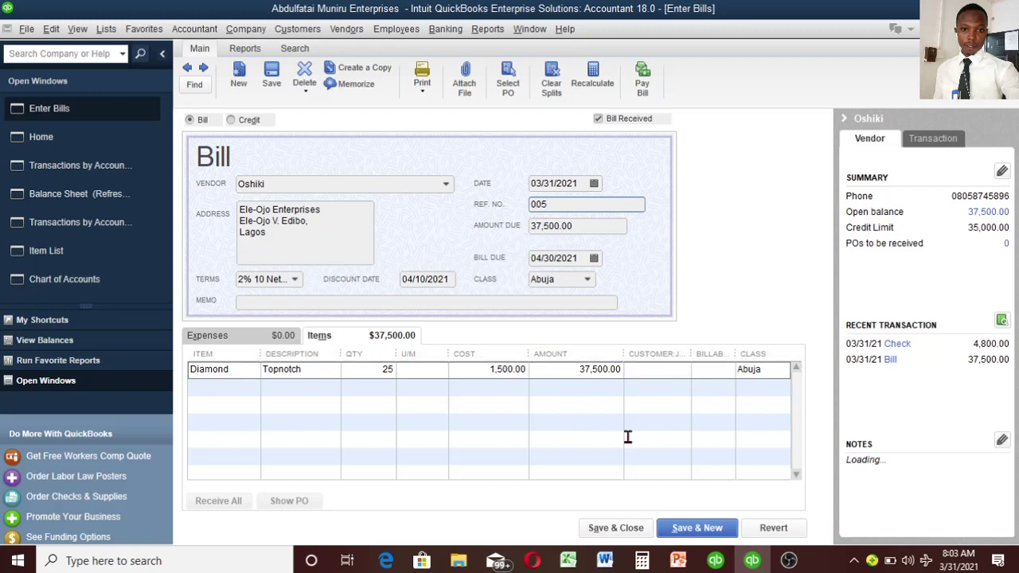
click(610, 529)
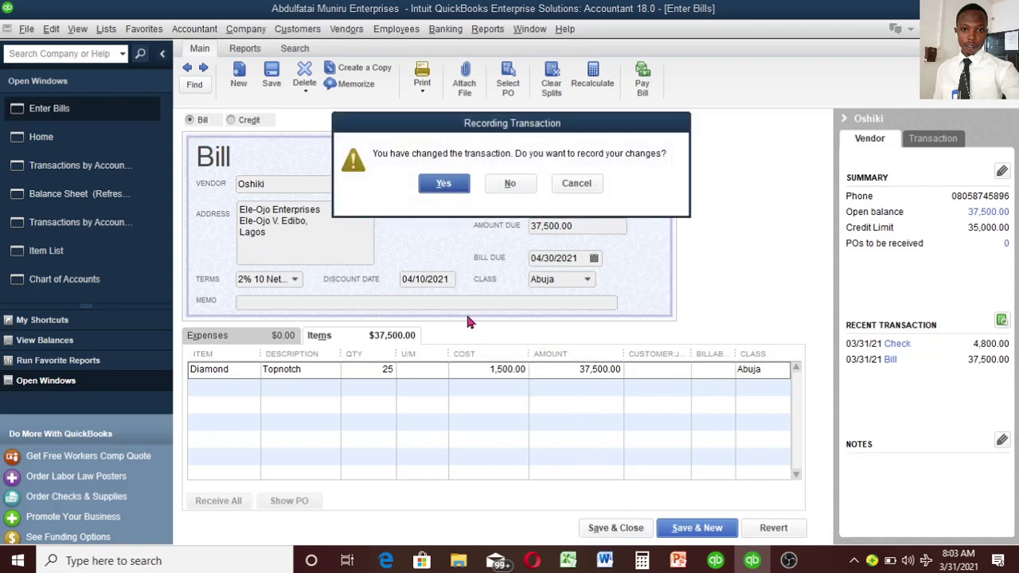
click(454, 186)
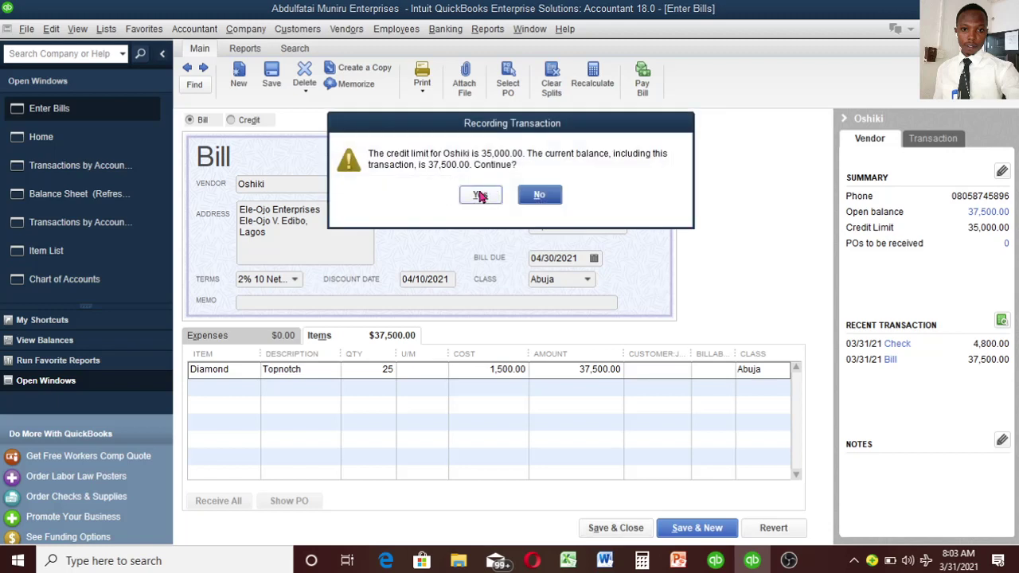
click(482, 197)
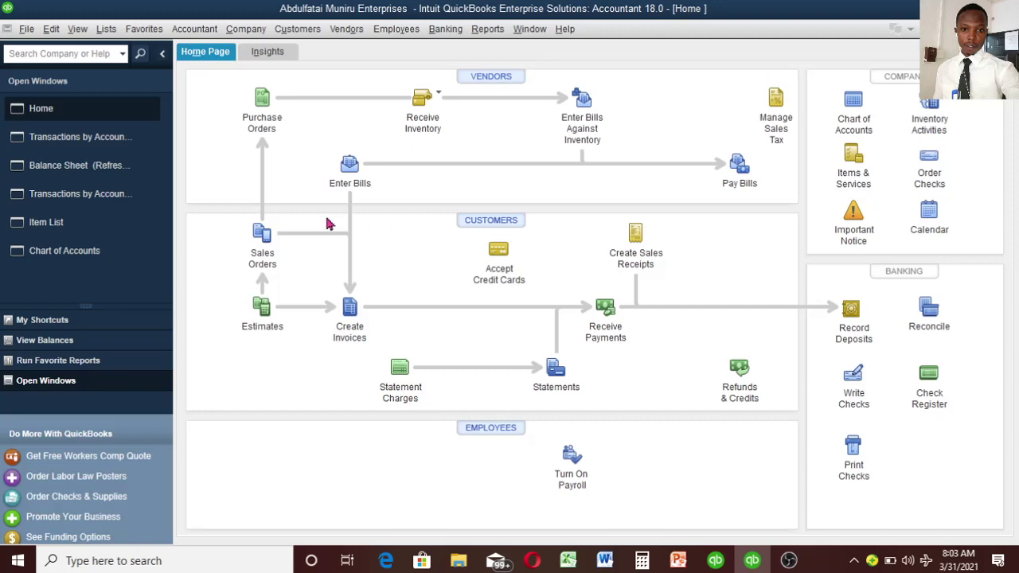
Bring up the Balance Sheet report and refresh it with the latest transactions.
click(103, 176)
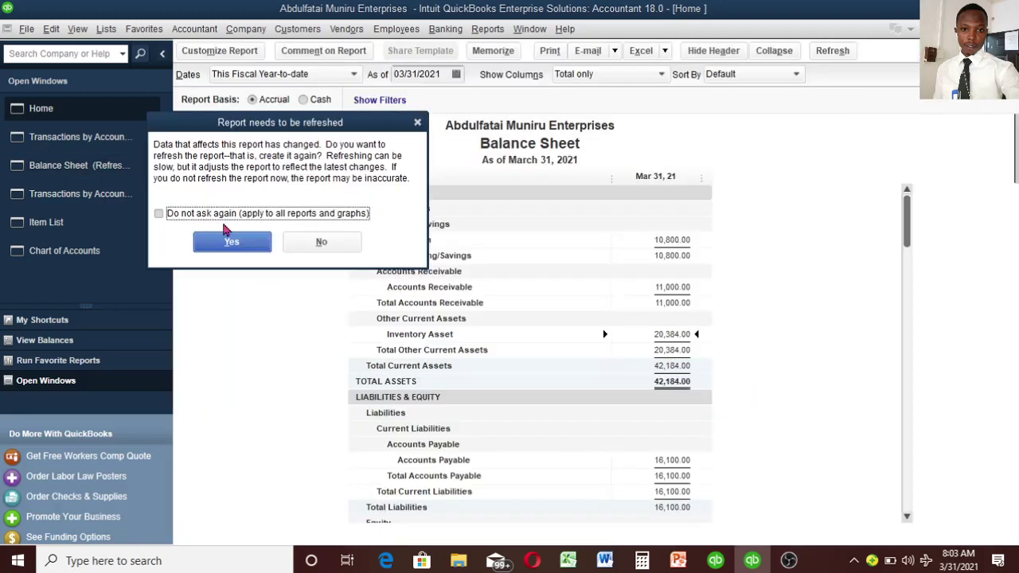
click(255, 242)
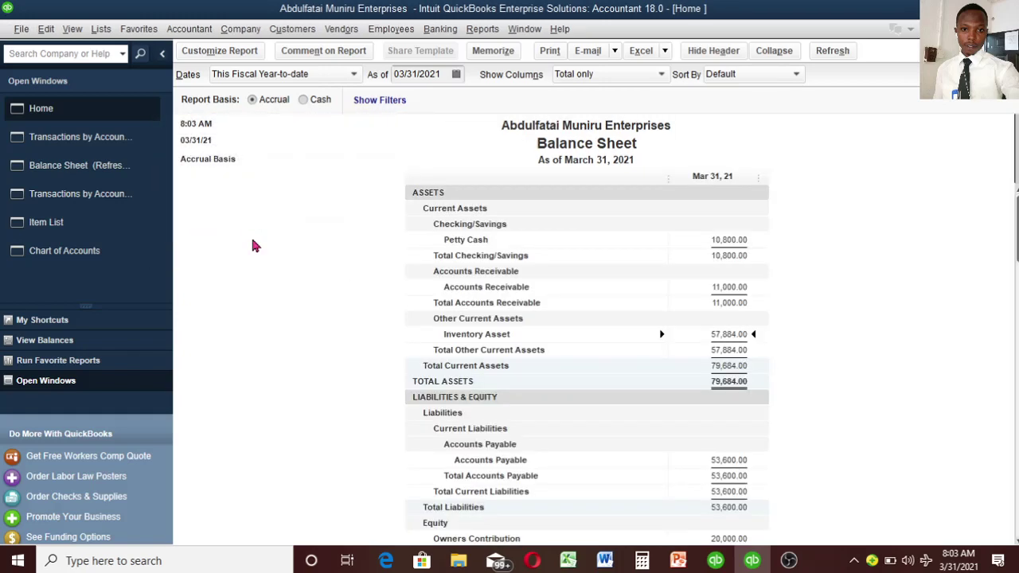
key(Escape)
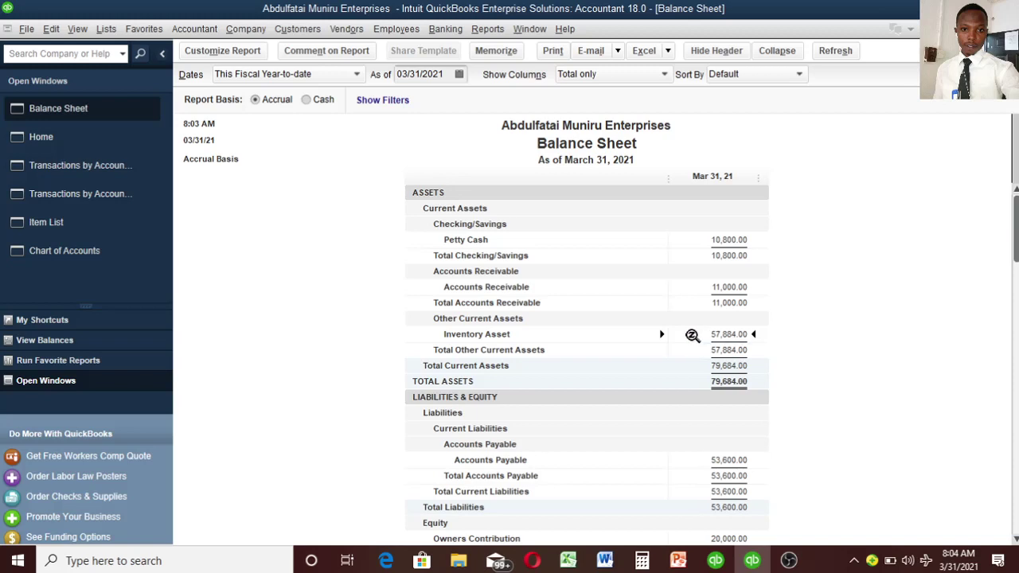
Examine the transactions behind the Balance Sheet's Inventory Asset and Accounts Payable balances, and return to the home page.
double_click(720, 333)
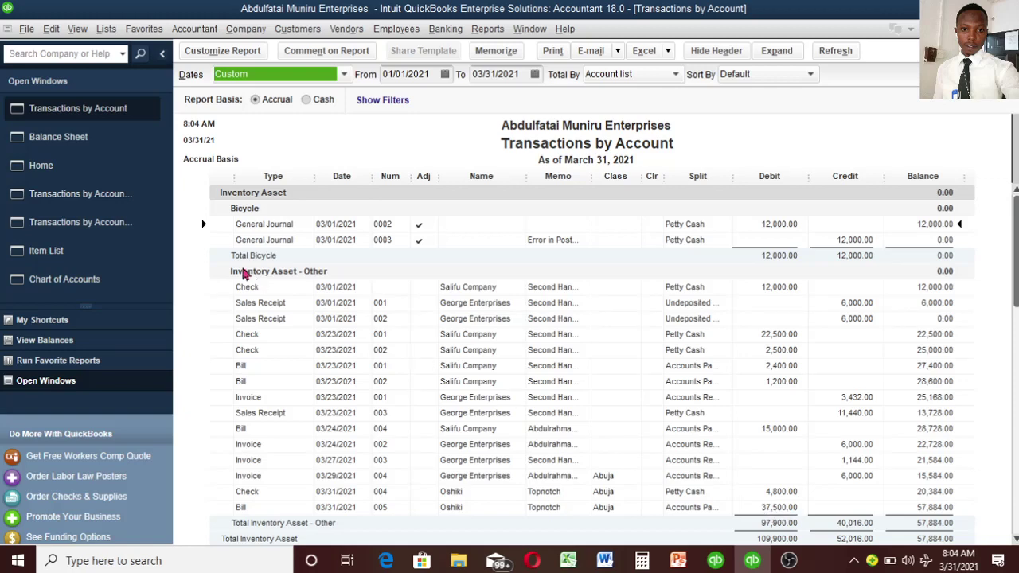
click(88, 136)
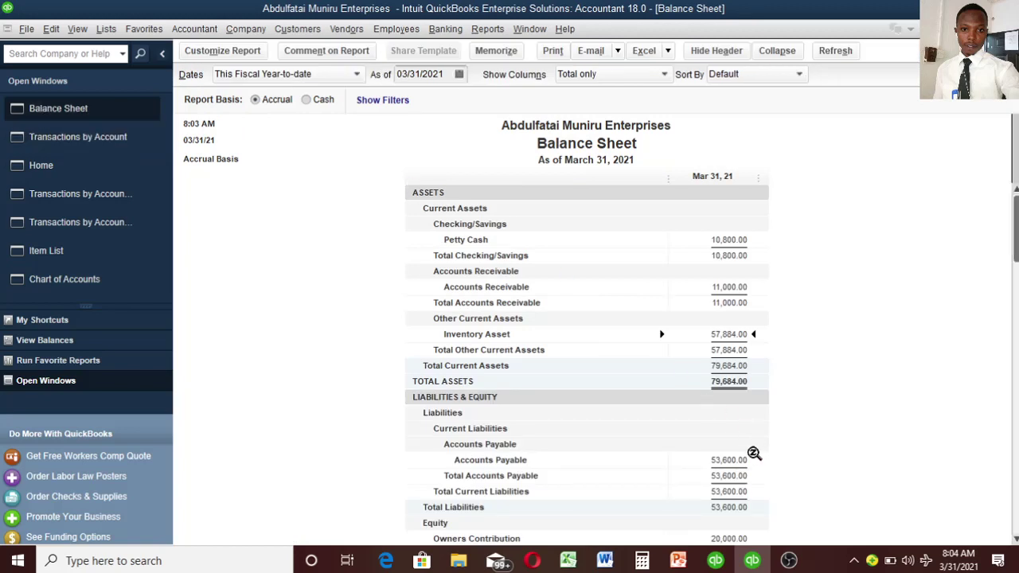
double_click(738, 459)
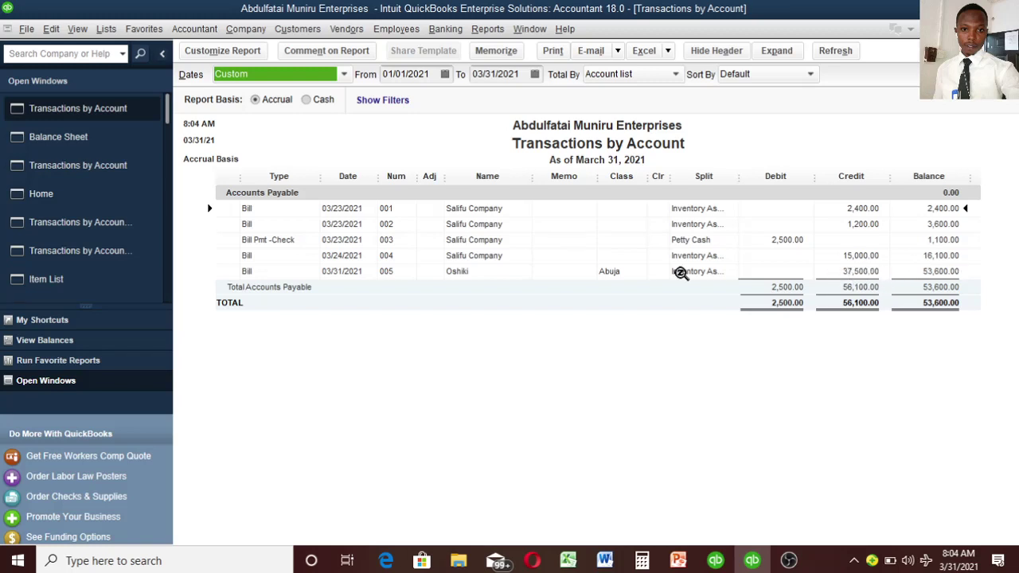
click(102, 199)
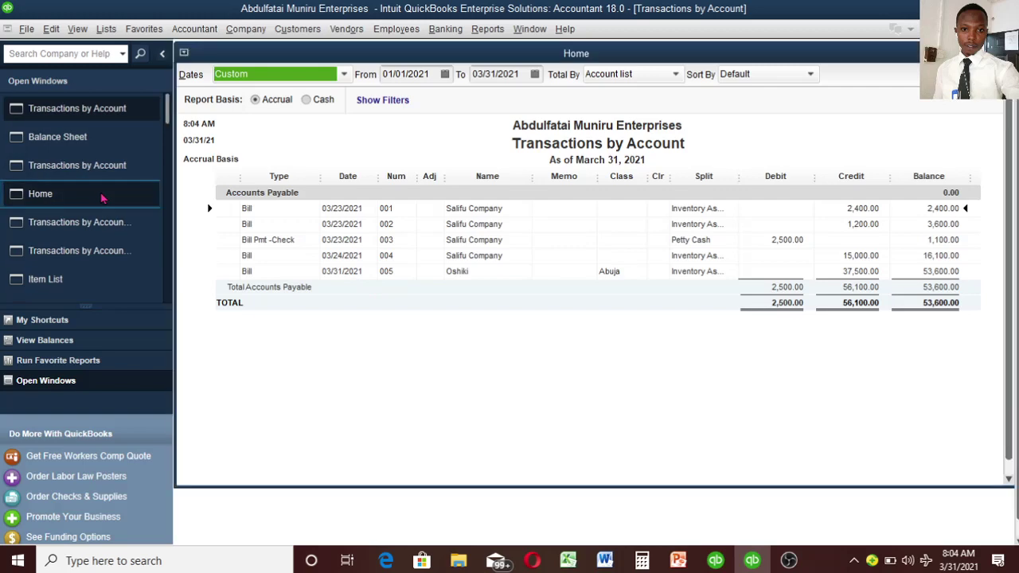